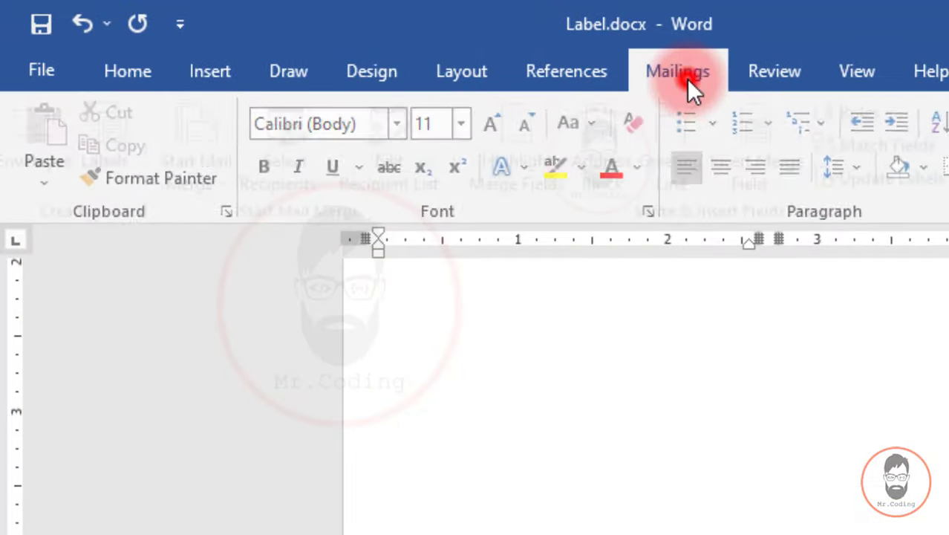
Step: Review the ContactList.xlsx contacts in Excel, then close the workbook to return to Label.docx
{"action": "left_click", "coordinate": [687, 80]}
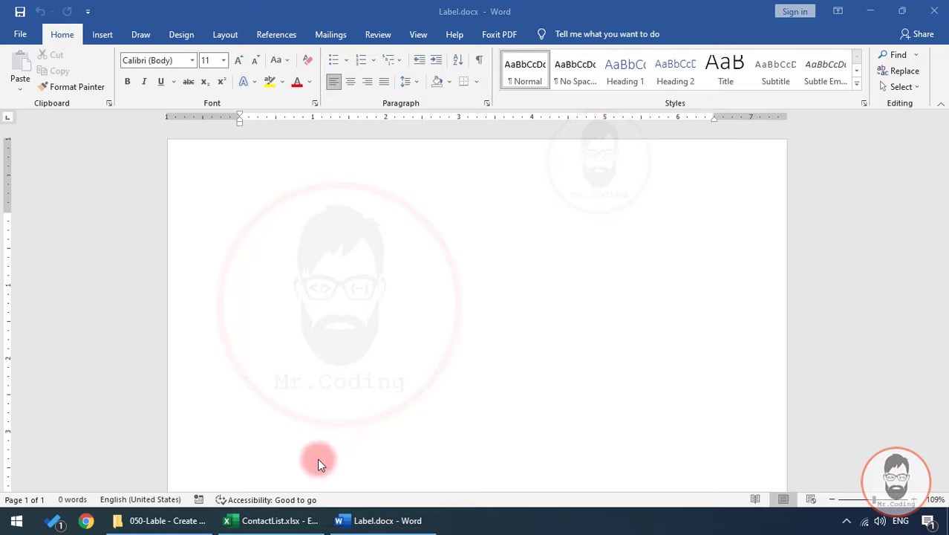
{"action": "left_click", "coordinate": [286, 520]}
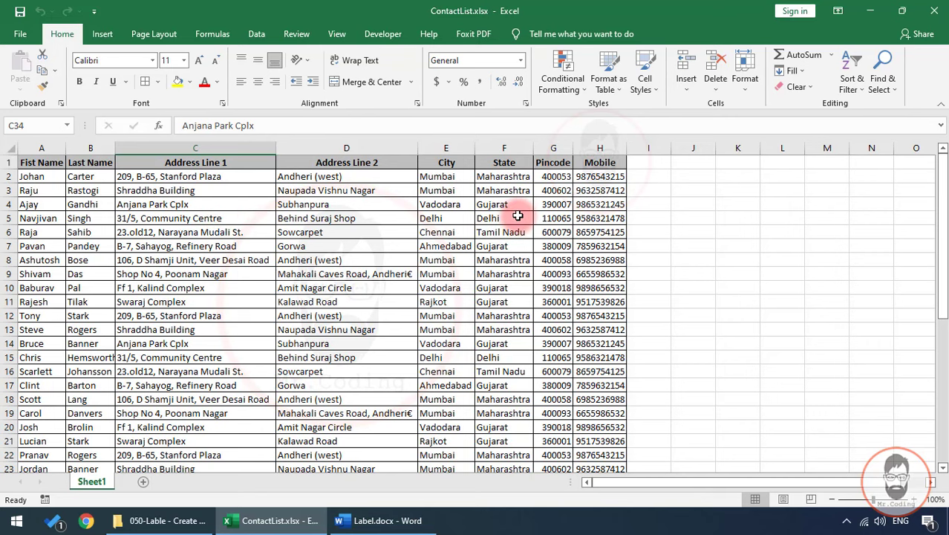
{"action": "left_click", "coordinate": [935, 12]}
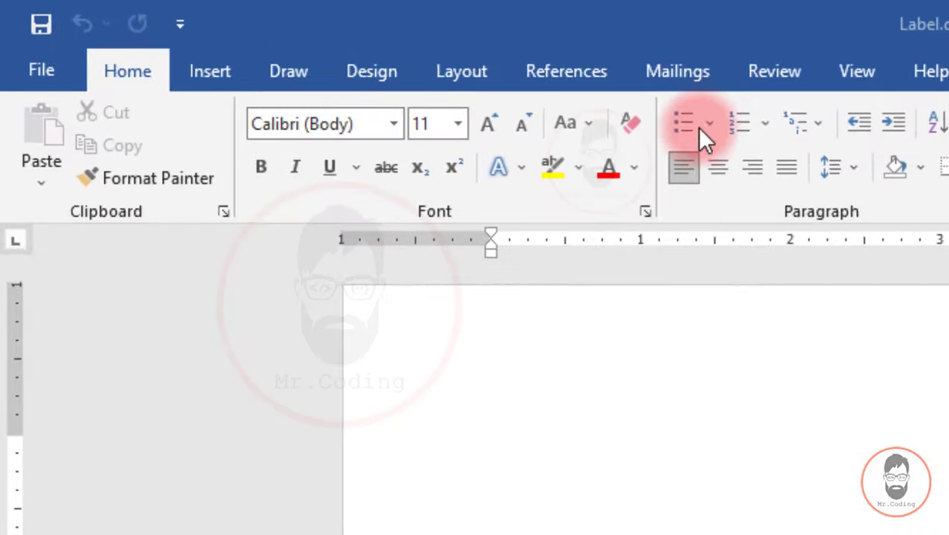
Step: Show the Mailings tools, open and cancel Envelopes and Labels, and return to the blank document
{"action": "left_click", "coordinate": [690, 72]}
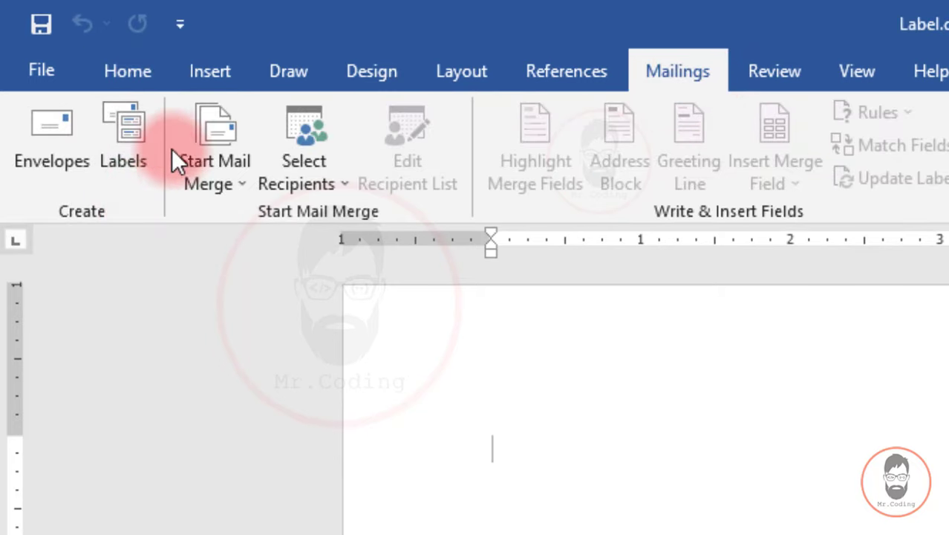
{"action": "left_click", "coordinate": [134, 137]}
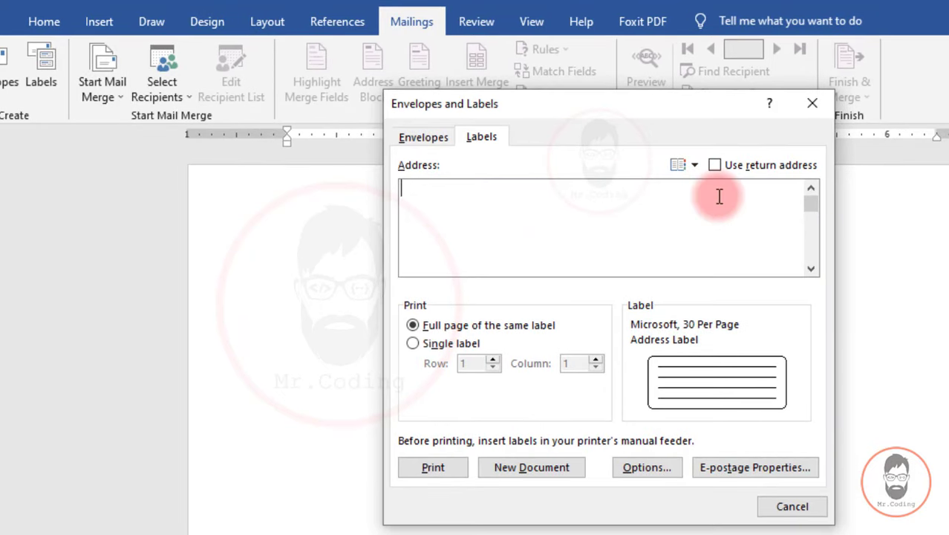
{"action": "left_click", "coordinate": [793, 506]}
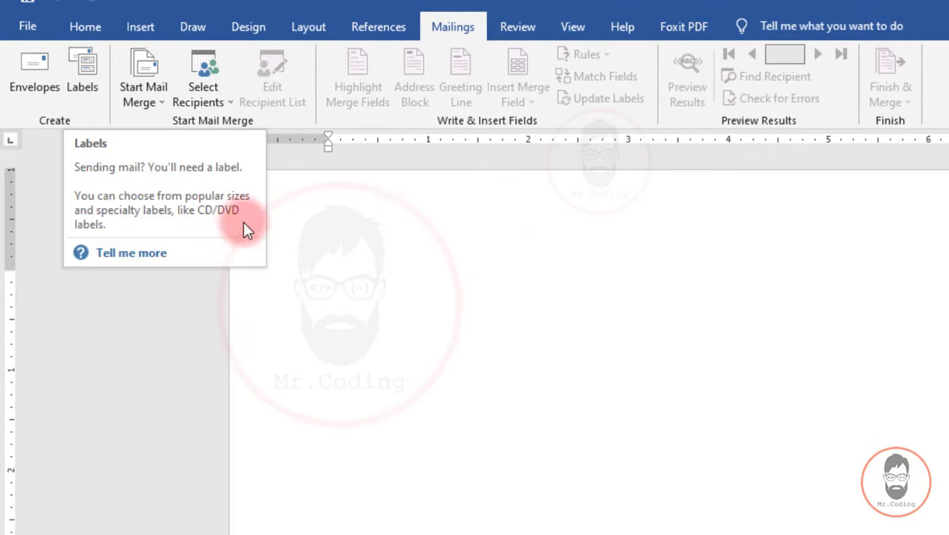
{"action": "left_click", "coordinate": [330, 277]}
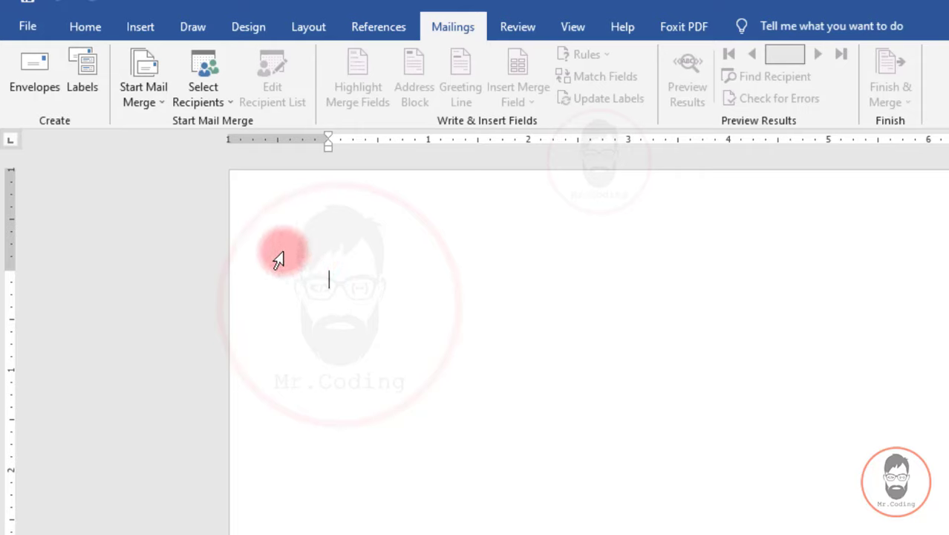
Step: Launch the Step-by-Step Mail Merge Wizard, choose Labels, and advance to the starting-document step
{"action": "left_click", "coordinate": [161, 104]}
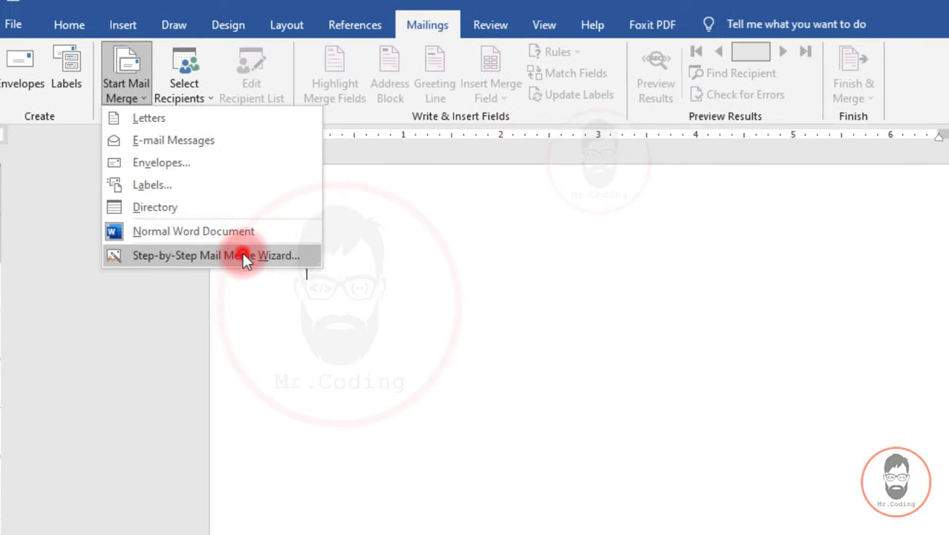
{"action": "left_click", "coordinate": [251, 258]}
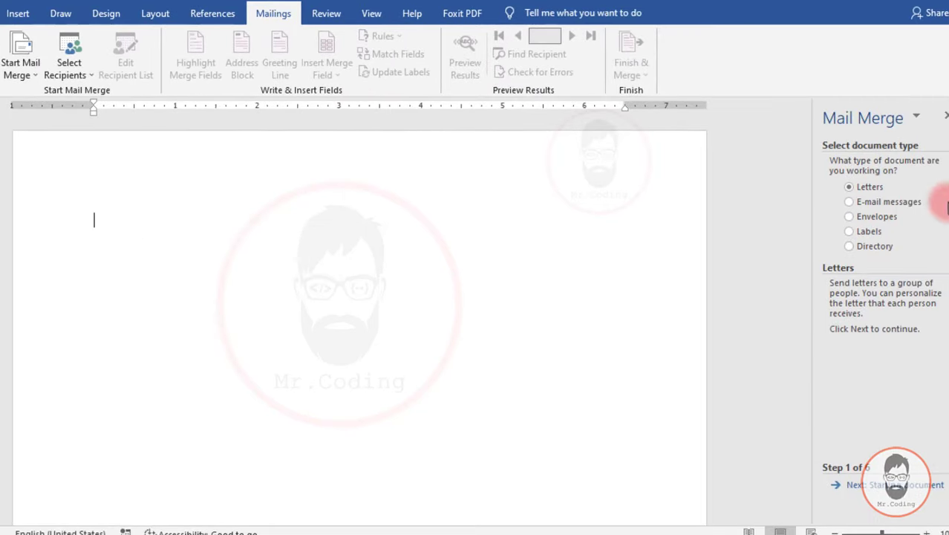
{"action": "left_click_drag", "start_coordinate": [814, 196], "coordinate": [750, 196]}
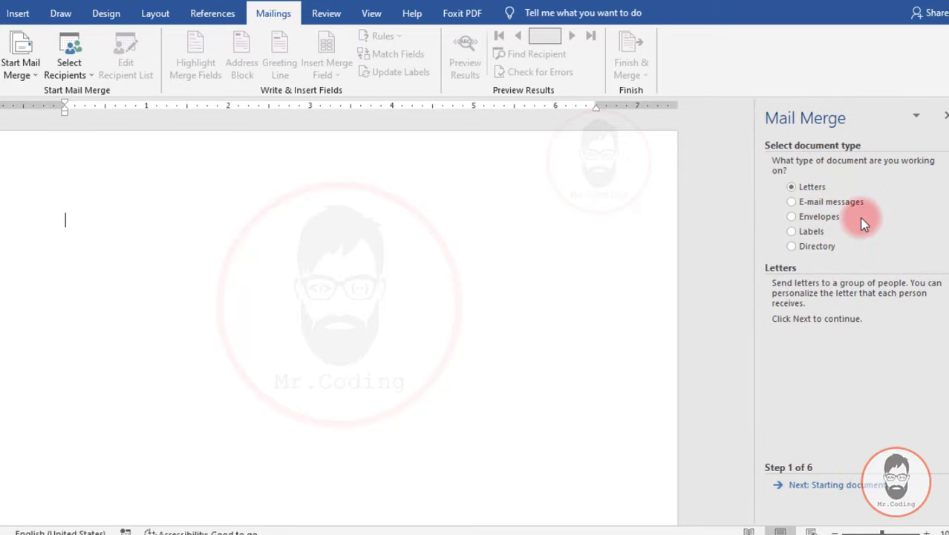
{"action": "left_click", "coordinate": [813, 232]}
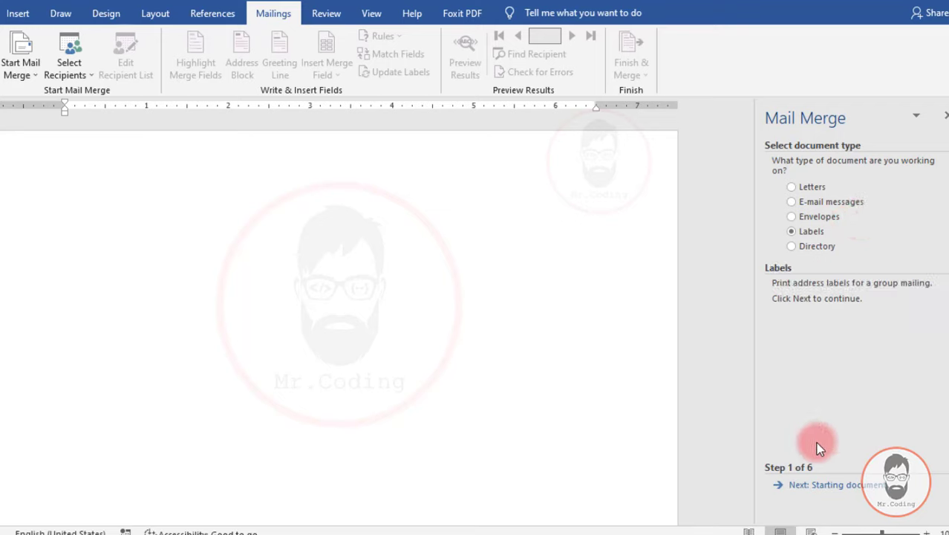
{"action": "left_click", "coordinate": [814, 484]}
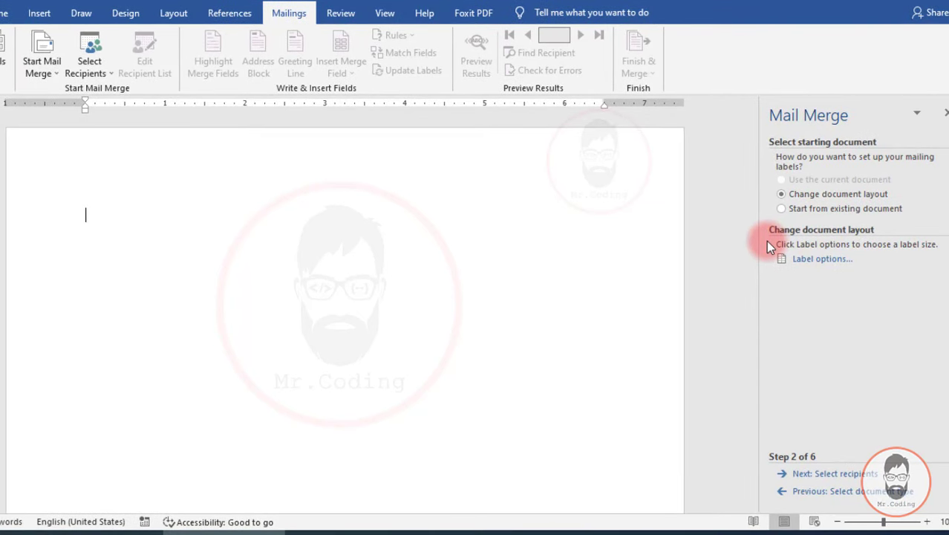
Step: In Label Options, compare 1/2 Letter sizes, then pick Microsoft's 30 Per Page label (2.63" × 1")
{"action": "left_click", "coordinate": [830, 262]}
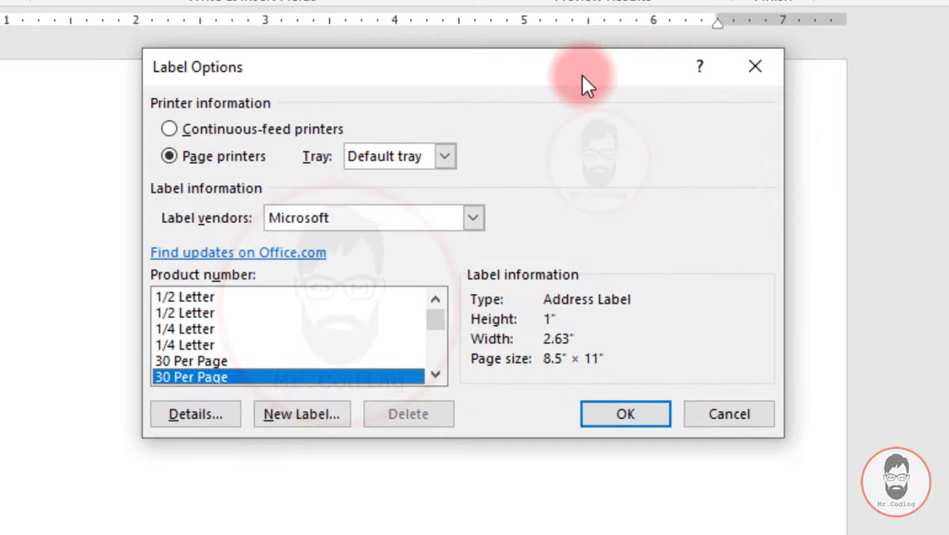
{"action": "left_click", "coordinate": [188, 298]}
{"action": "left_click", "coordinate": [197, 313]}
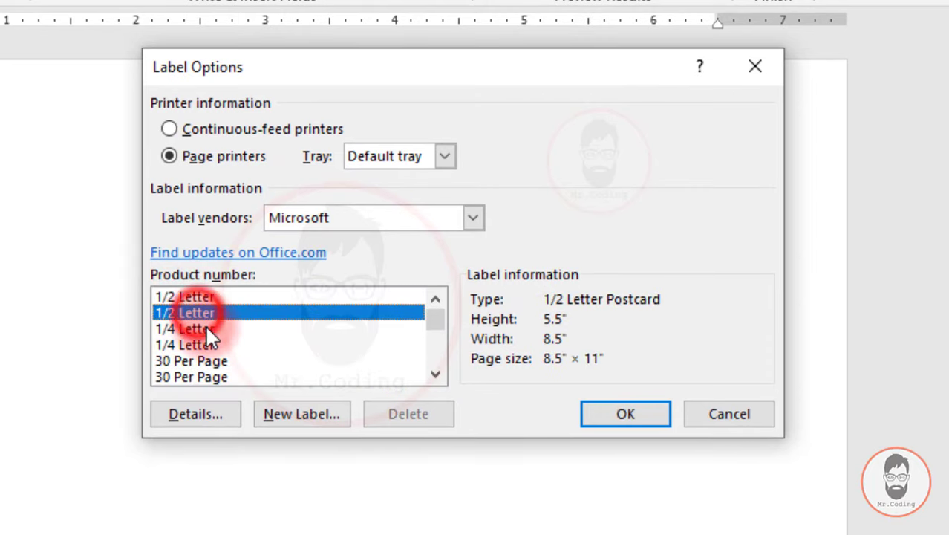
{"action": "left_click", "coordinate": [202, 297]}
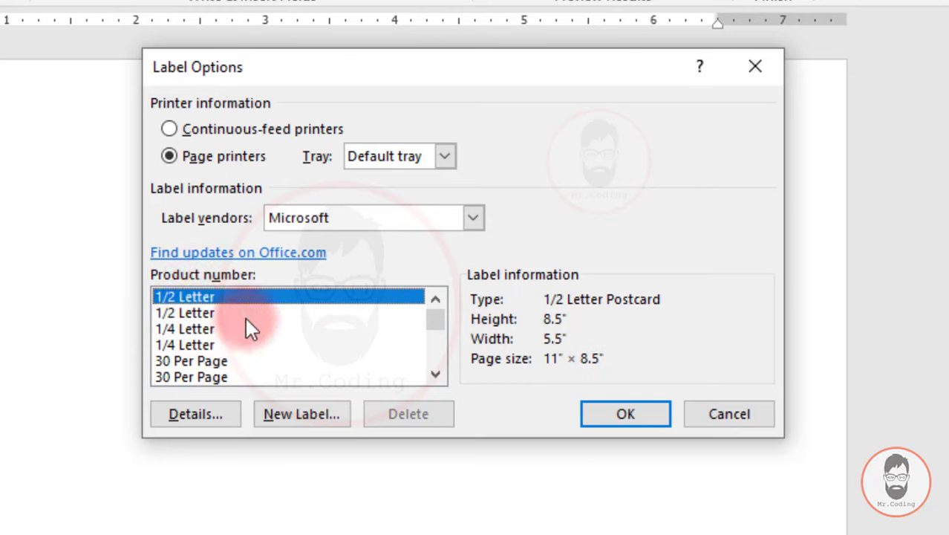
{"action": "left_click", "coordinate": [189, 311]}
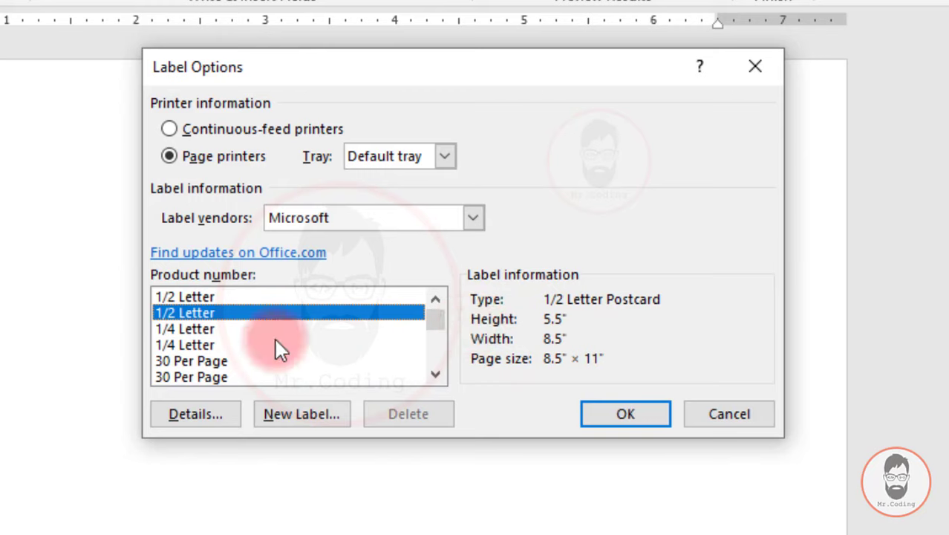
{"action": "left_click", "coordinate": [187, 359]}
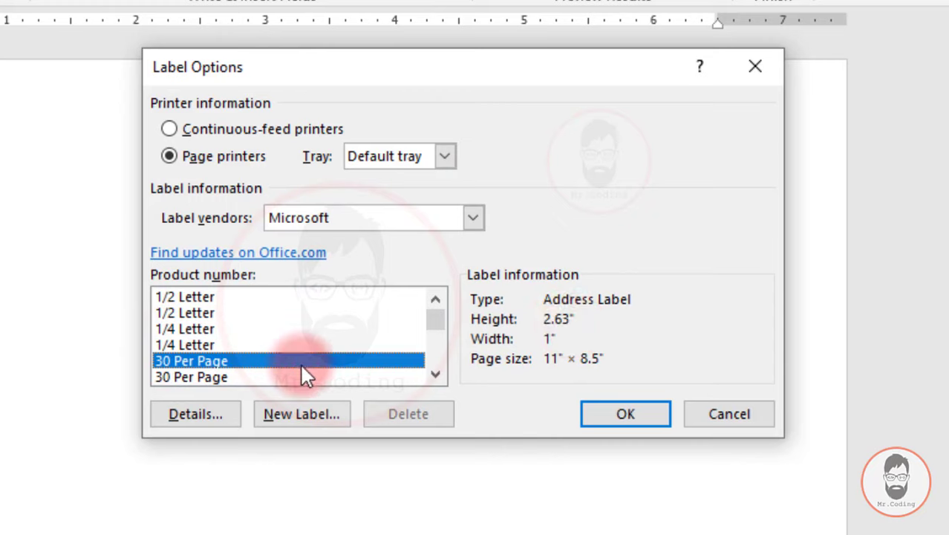
{"action": "left_click", "coordinate": [208, 376]}
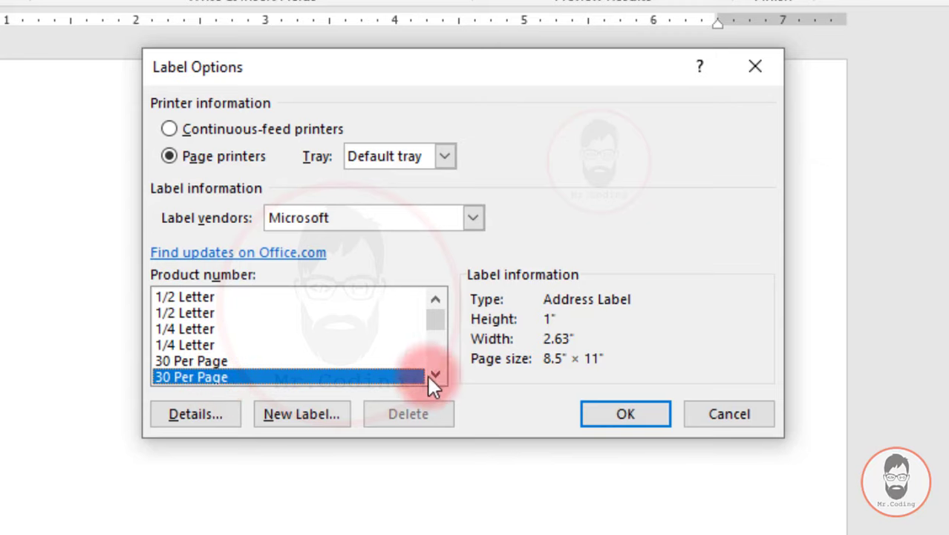
{"action": "left_click", "coordinate": [436, 324]}
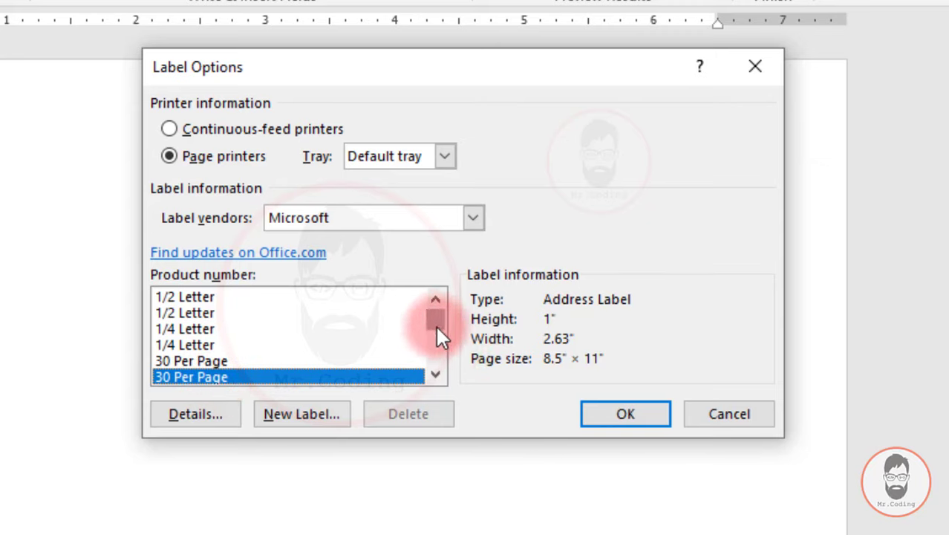
{"action": "left_click_drag", "start_coordinate": [435, 324], "coordinate": [437, 324]}
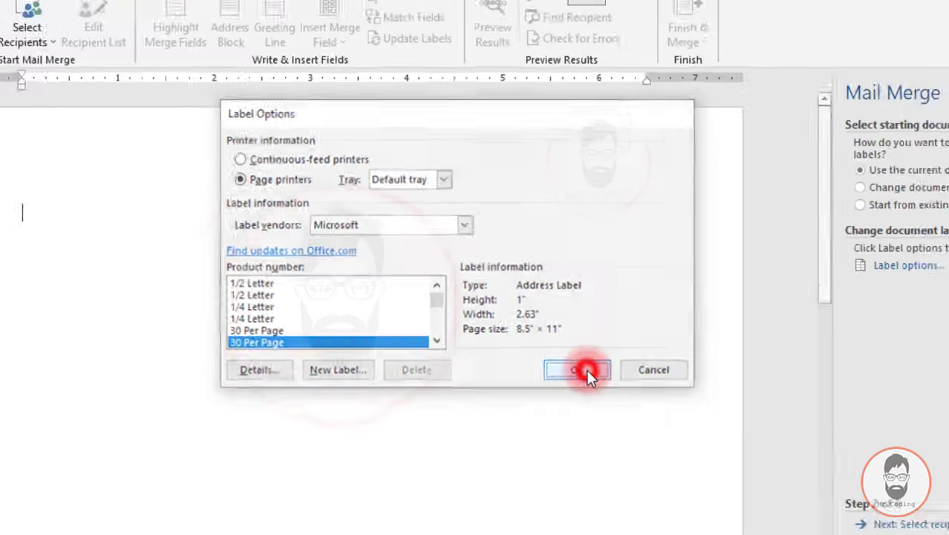
Step: Confirm the 30 Per Page label layout and advance to step 3, selecting recipients
{"action": "left_click", "coordinate": [637, 412]}
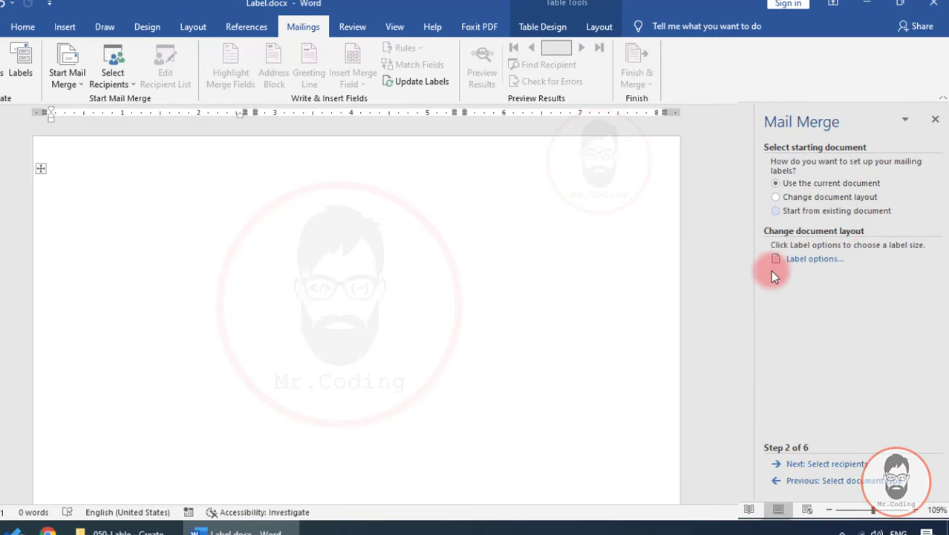
{"action": "left_click", "coordinate": [796, 465]}
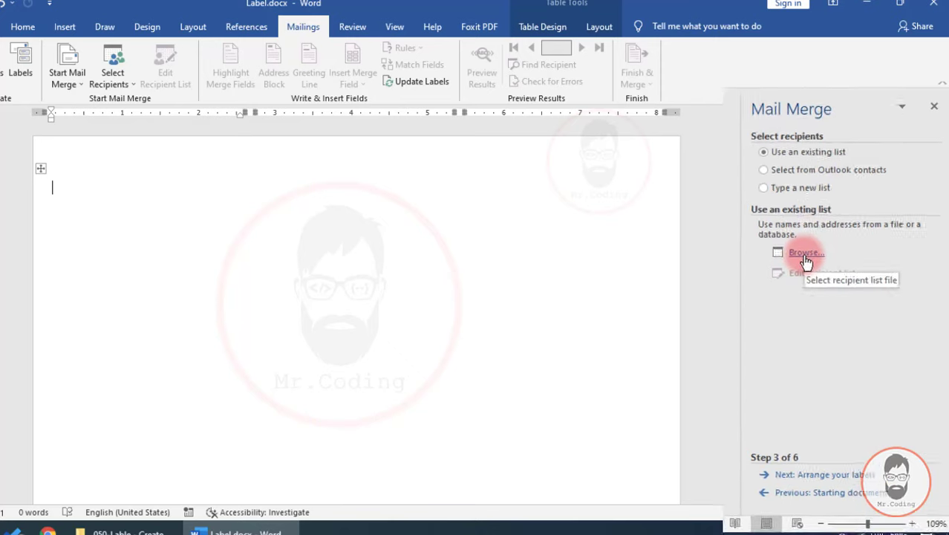
Step: Browse to Documents, open ContactList.xlsx, and use Sheet1$ as the recipient table
{"action": "left_click", "coordinate": [806, 256]}
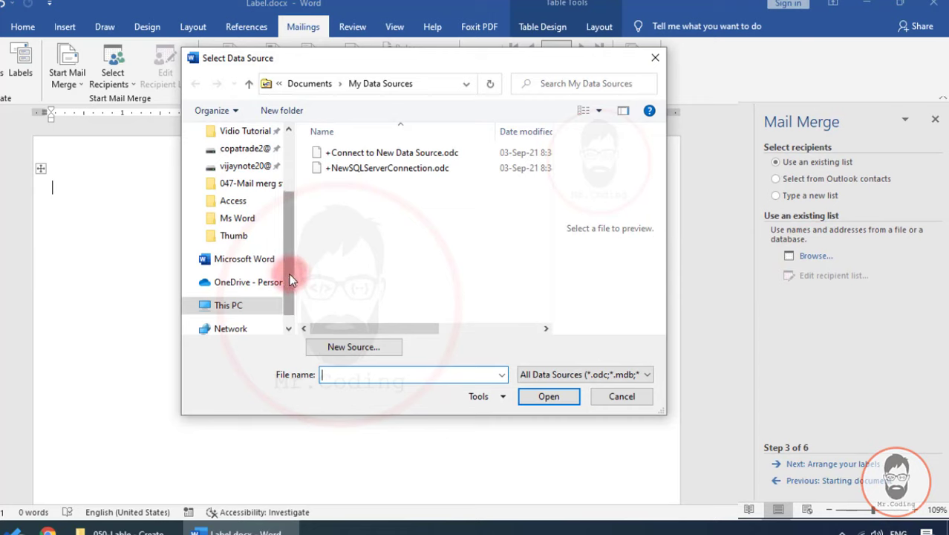
{"action": "scroll", "coordinate": [290, 270], "scroll_direction": "up", "scroll_amount": 1}
{"action": "scroll", "coordinate": [245, 260], "scroll_direction": "up", "scroll_amount": 1}
{"action": "left_click", "coordinate": [227, 198]}
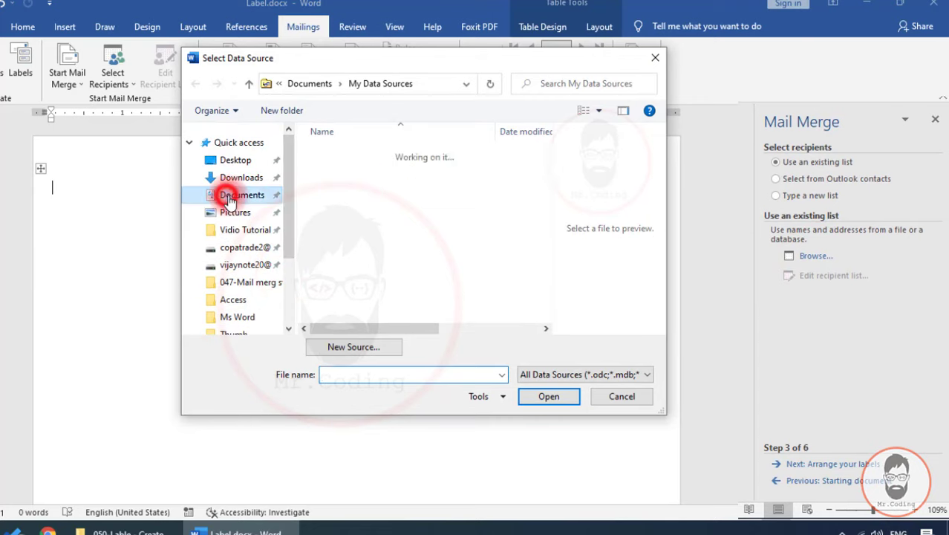
{"action": "scroll", "coordinate": [542, 217], "scroll_direction": "down", "scroll_amount": 1}
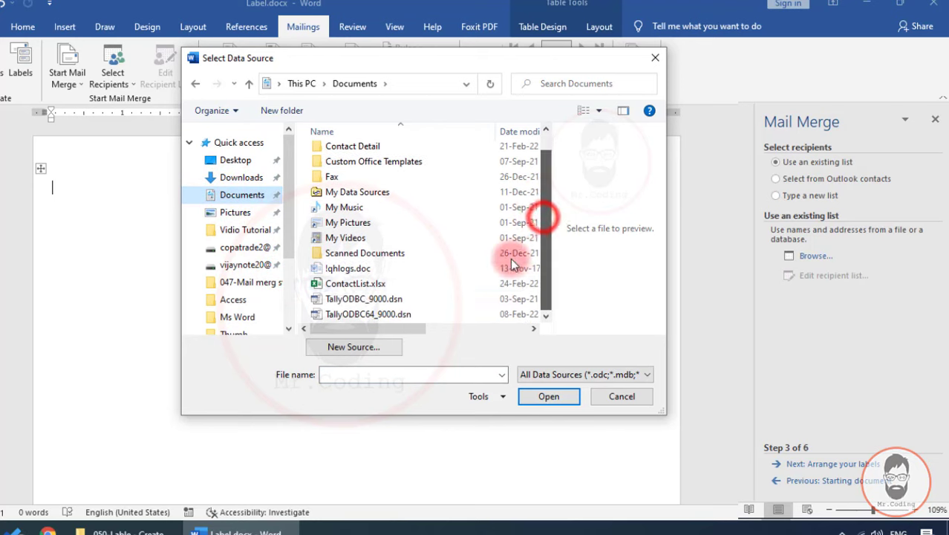
{"action": "left_click", "coordinate": [349, 284]}
{"action": "left_click", "coordinate": [550, 396]}
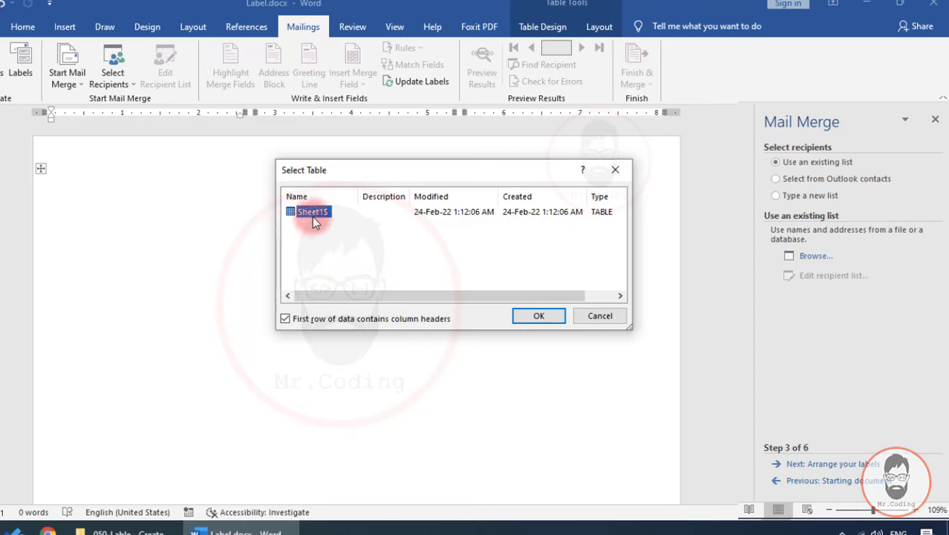
{"action": "left_click", "coordinate": [540, 317]}
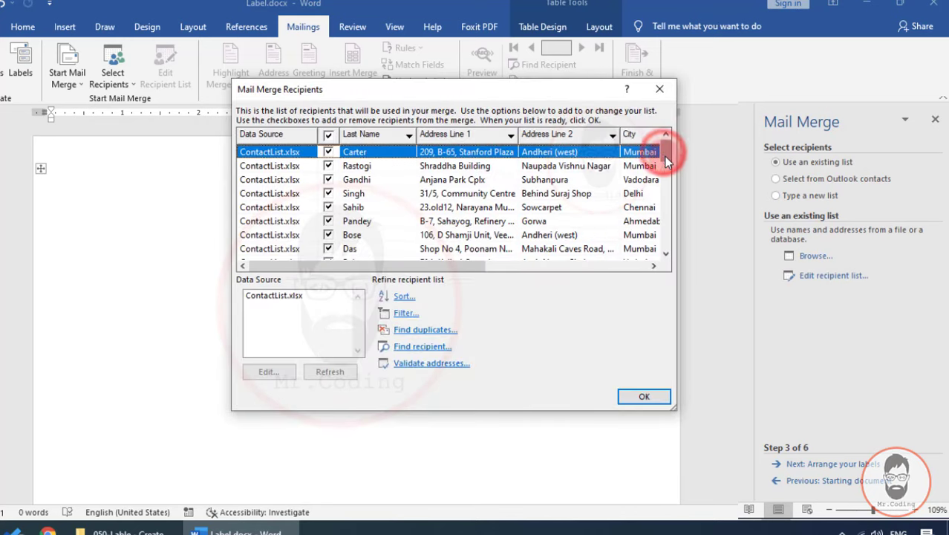
{"action": "mouse_move", "coordinate": [664, 156]}
{"action": "left_mouse_down"}
{"action": "mouse_move", "coordinate": [657, 214]}
{"action": "mouse_move", "coordinate": [662, 146]}
{"action": "left_mouse_up"}
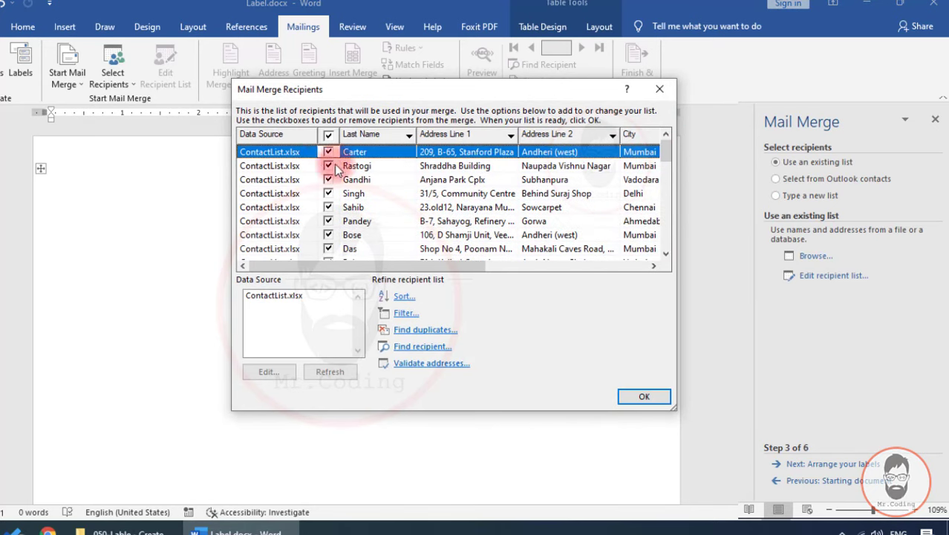
Step: Accept all checked ContactList.xlsx recipients to fill the sheet with «Next Record» fields
{"action": "left_click", "coordinate": [625, 394]}
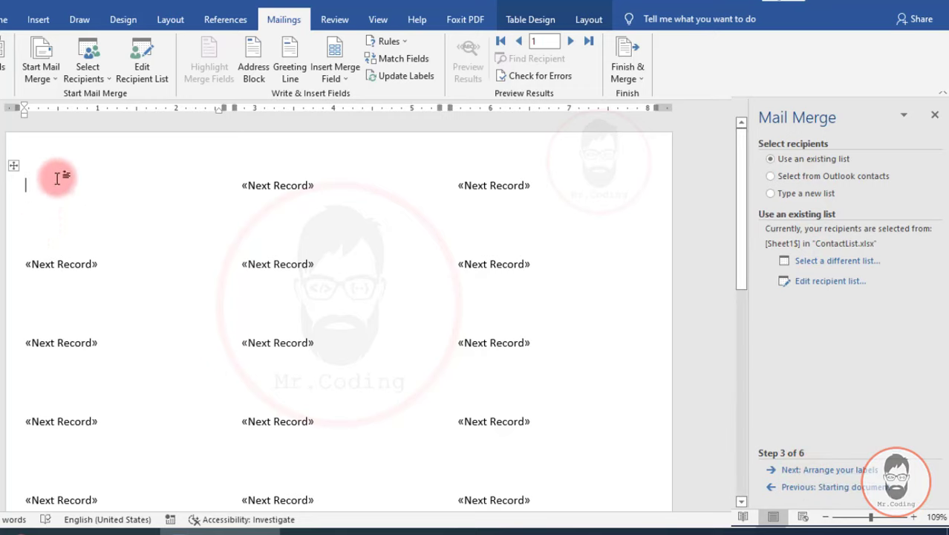
{"action": "mouse_move", "coordinate": [3, 247]}
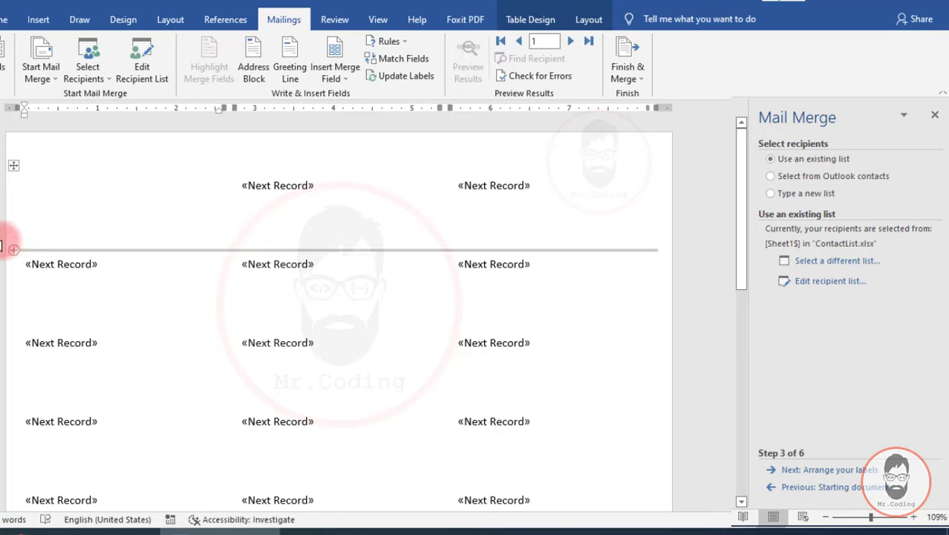
Step: From the first label, go to Arrange your labels, start an Address block, and open Match Fields
{"action": "left_click", "coordinate": [27, 190]}
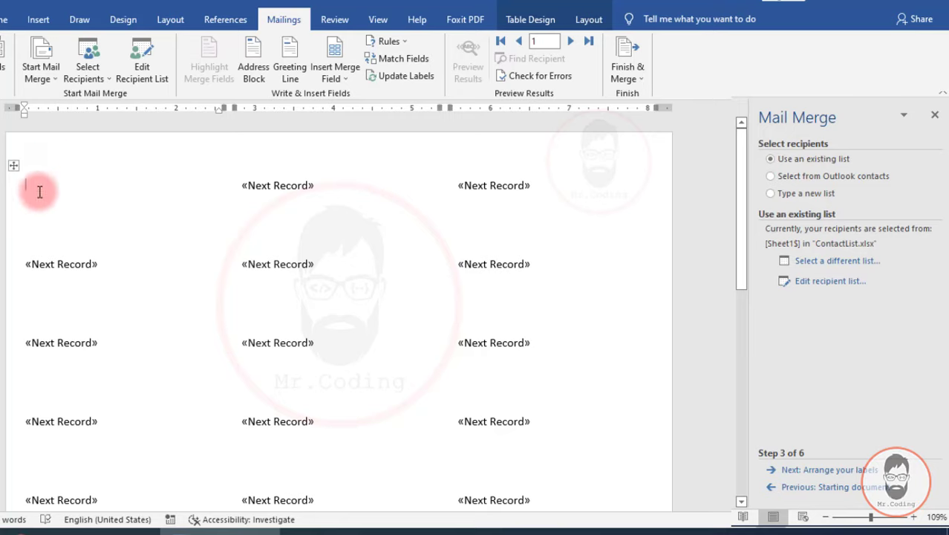
{"action": "left_click", "coordinate": [817, 479]}
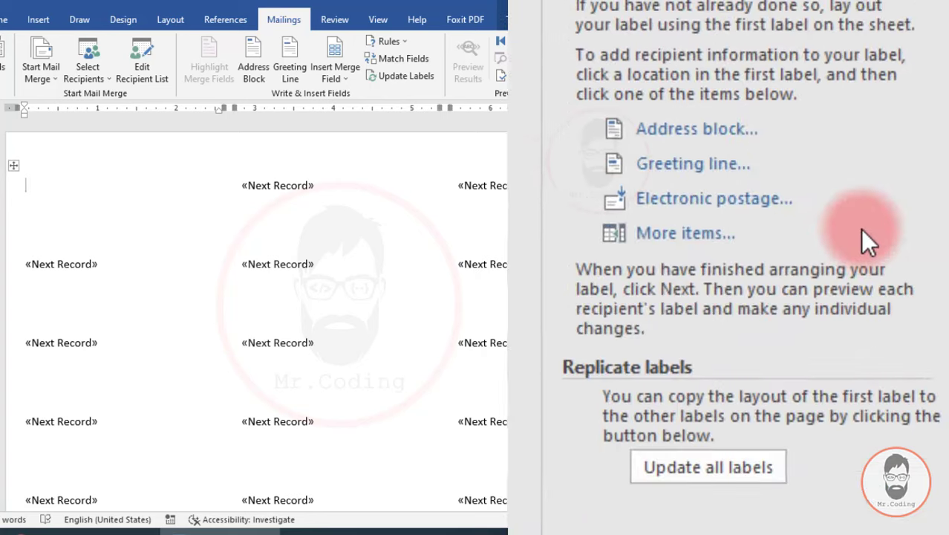
{"action": "left_click", "coordinate": [84, 214]}
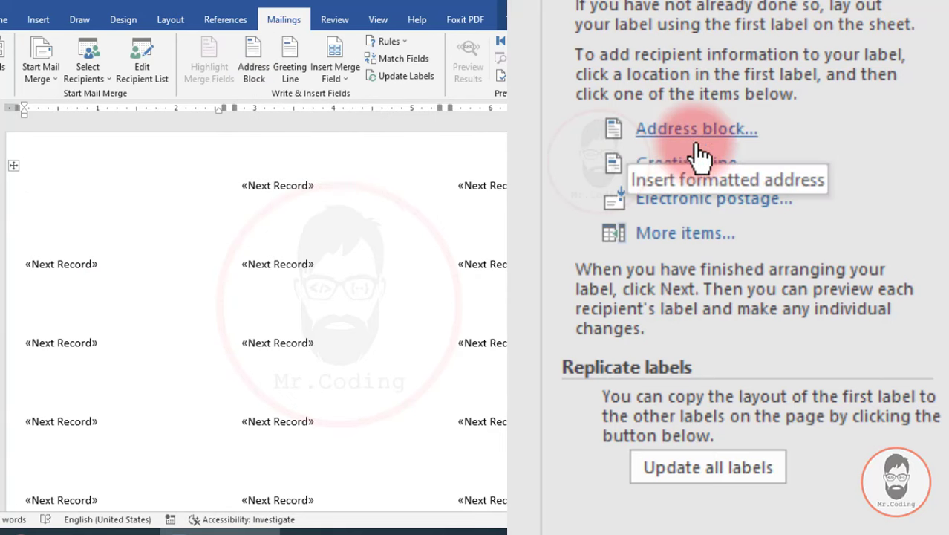
{"action": "left_click", "coordinate": [660, 136]}
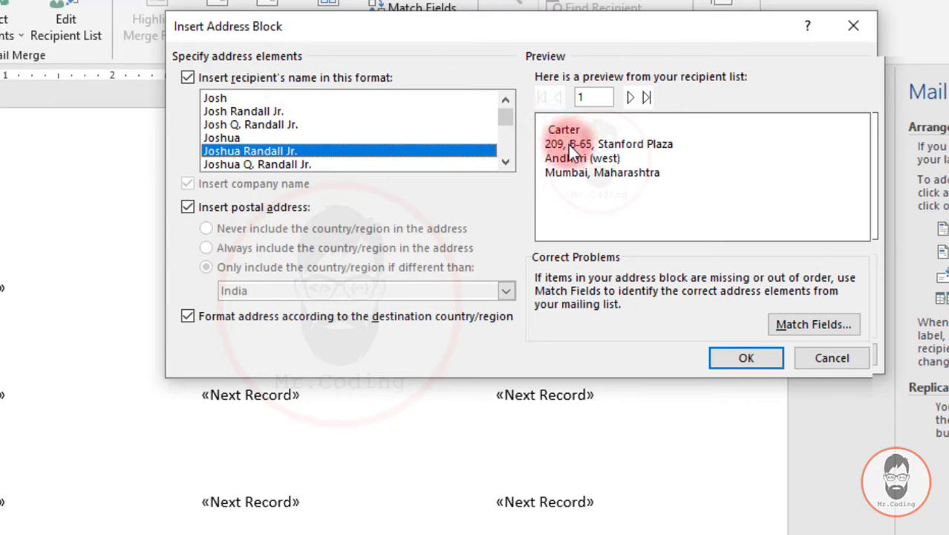
{"action": "left_click", "coordinate": [795, 322]}
{"action": "left_click_drag", "start_coordinate": [484, 50], "coordinate": [393, 44]}
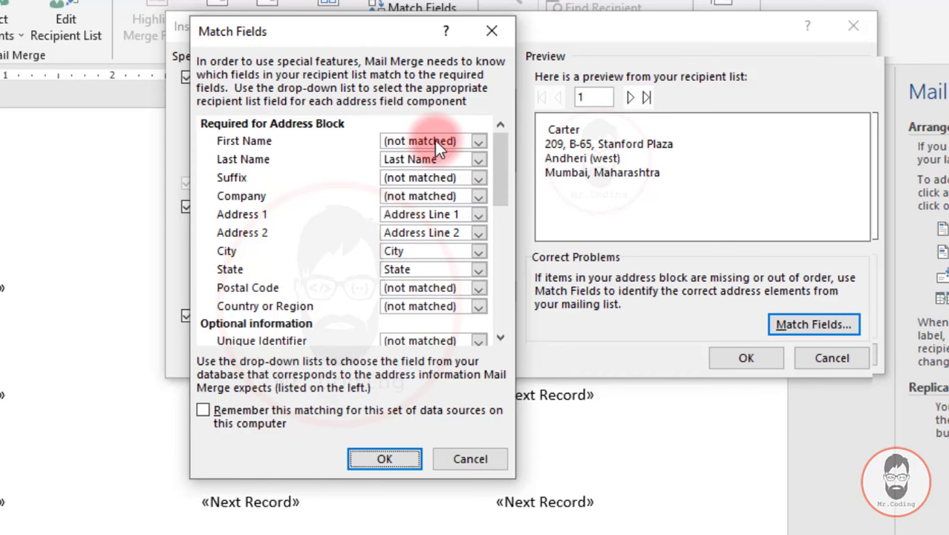
Step: Match First Name to 'Fist Name' and Postal Code to 'Pincode', then confirm
{"action": "left_click", "coordinate": [458, 140]}
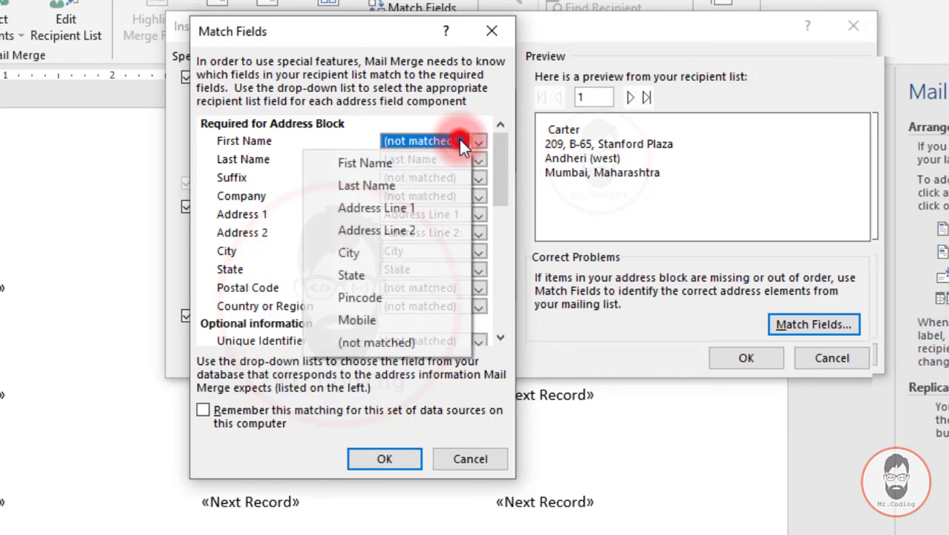
{"action": "left_click", "coordinate": [372, 163]}
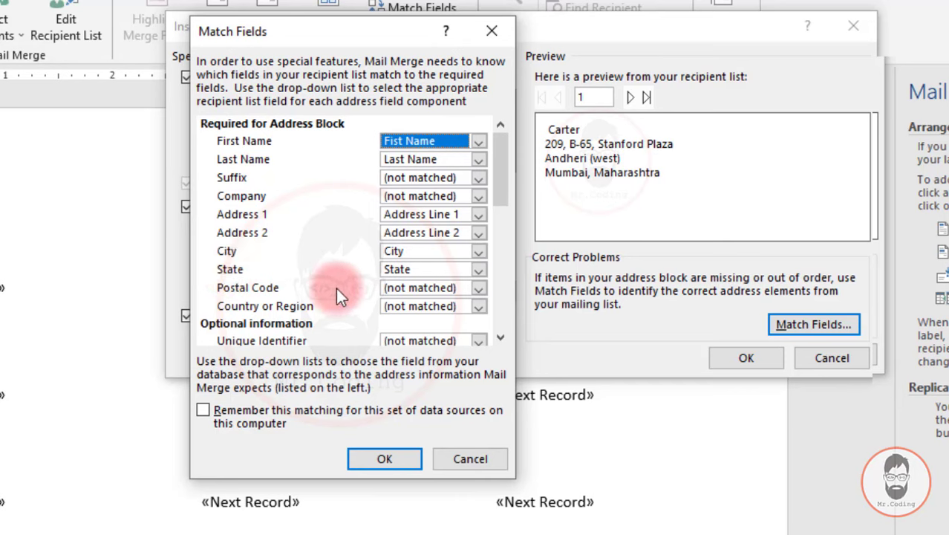
{"action": "left_click", "coordinate": [476, 287]}
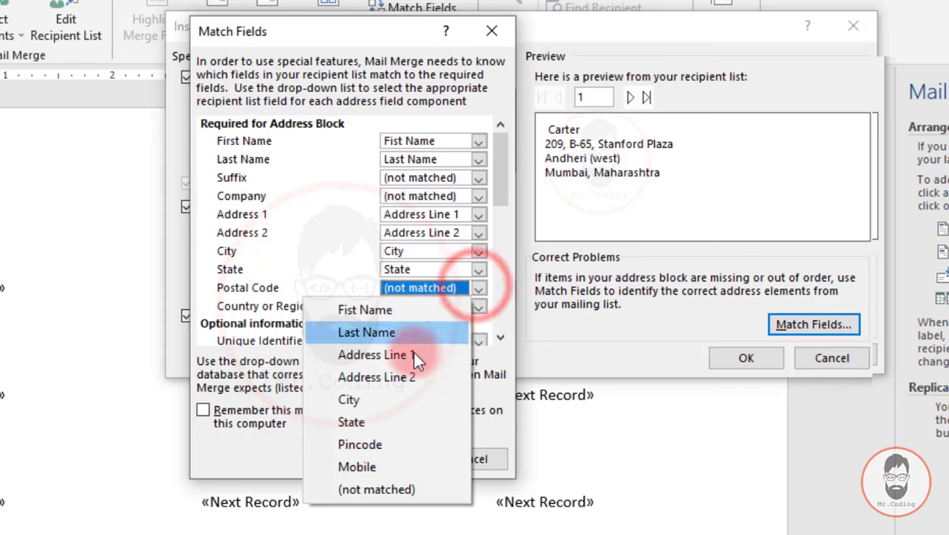
{"action": "left_click", "coordinate": [367, 443]}
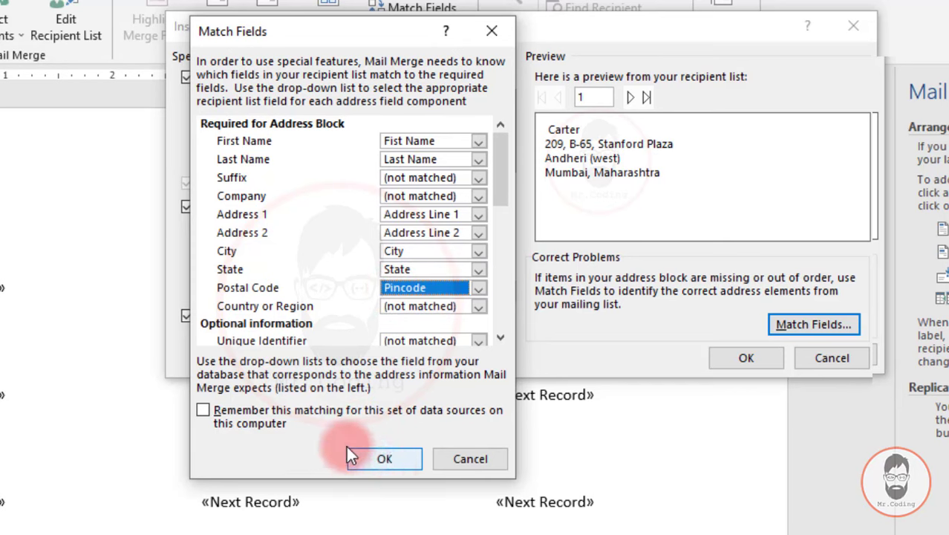
{"action": "left_click", "coordinate": [382, 458]}
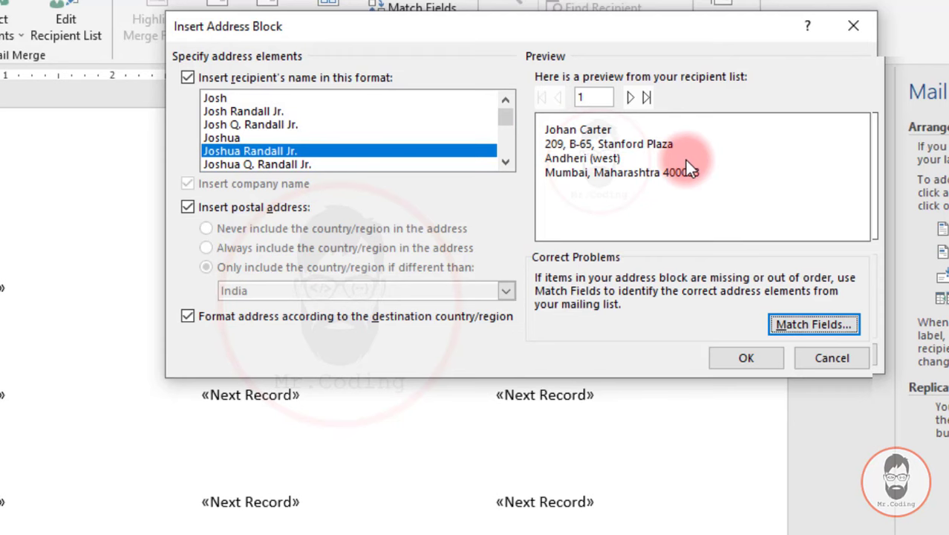
Step: Insert the «AddressBlock» into the first label and update all labels to copy it across
{"action": "left_click", "coordinate": [746, 359]}
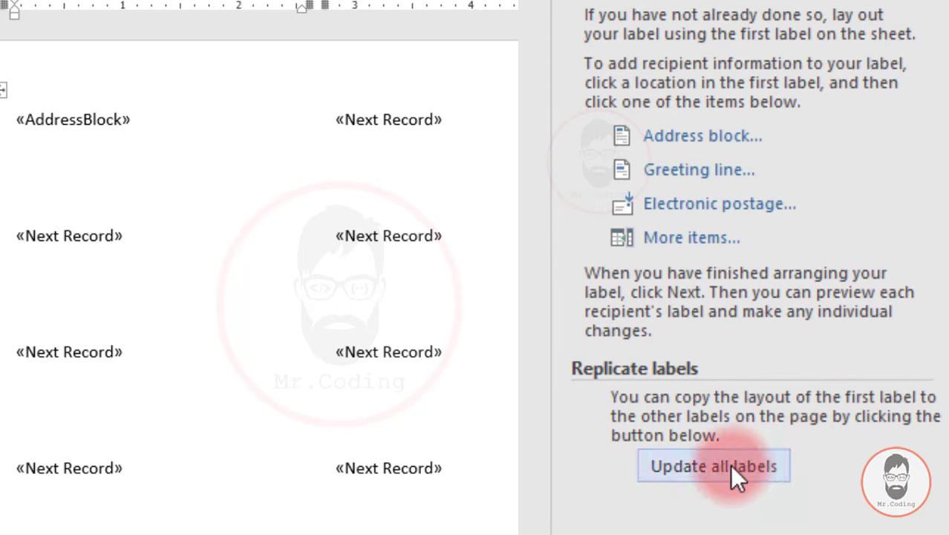
{"action": "left_click", "coordinate": [729, 464]}
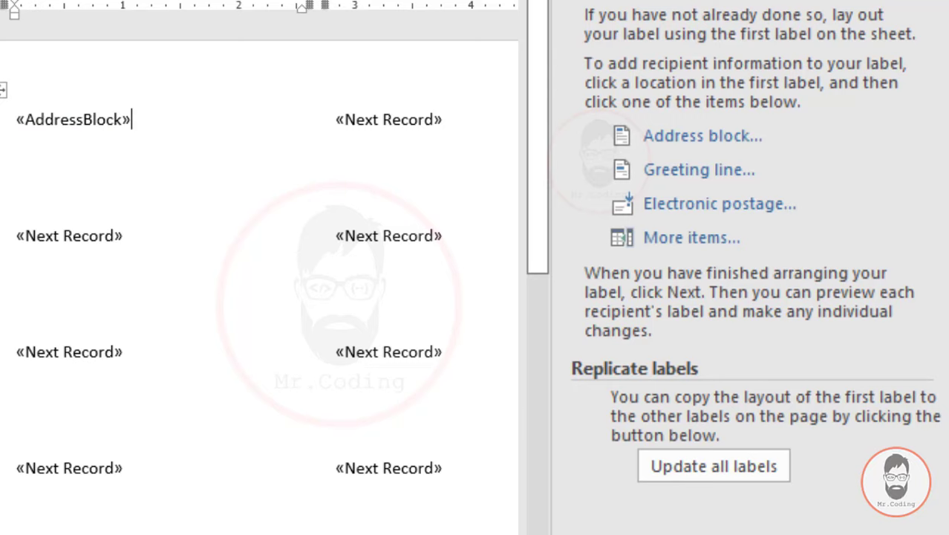
{"action": "left_click", "coordinate": [708, 471]}
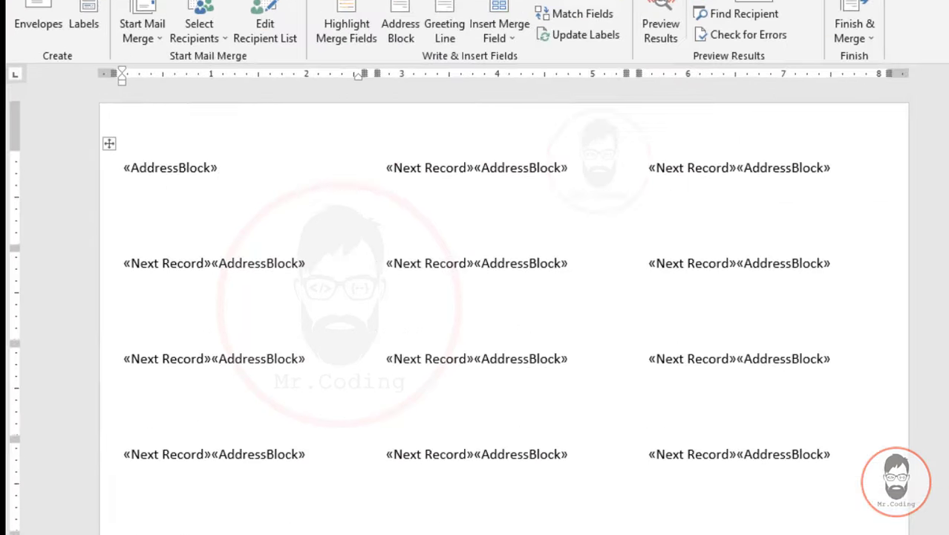
Step: Preview the labels with actual contact names and addresses, then click into the first label
{"action": "left_click", "coordinate": [825, 450]}
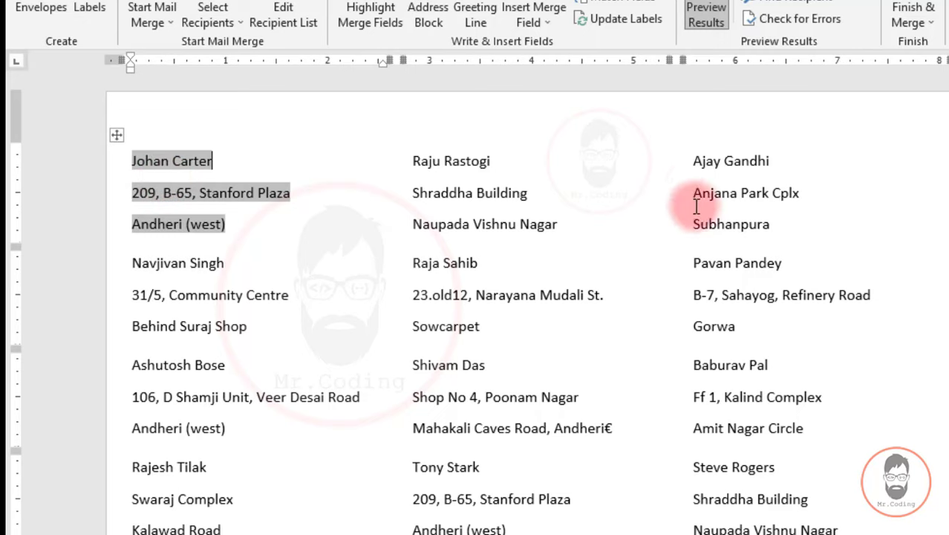
{"action": "left_click", "coordinate": [237, 223]}
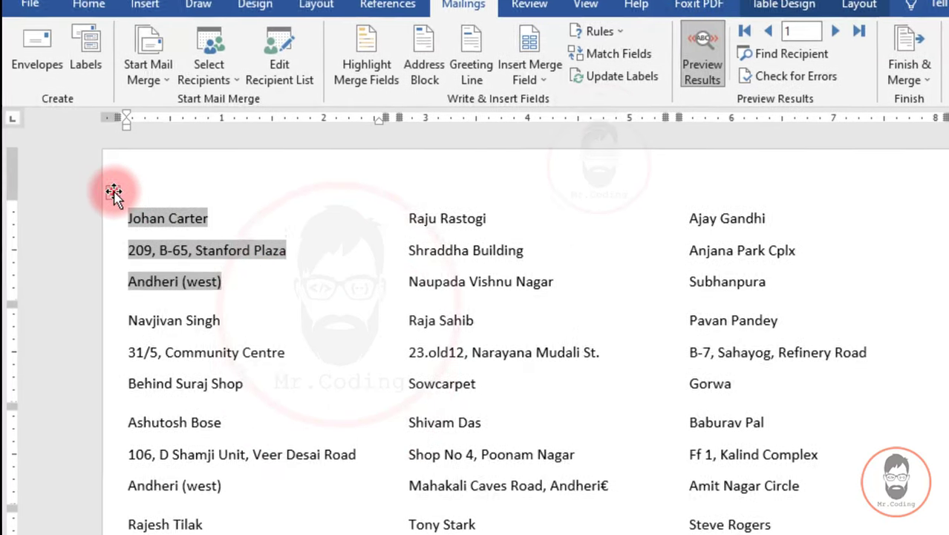
Step: Give the whole label table 1.0 line spacing with no space before or after paragraphs
{"action": "left_click", "coordinate": [113, 193]}
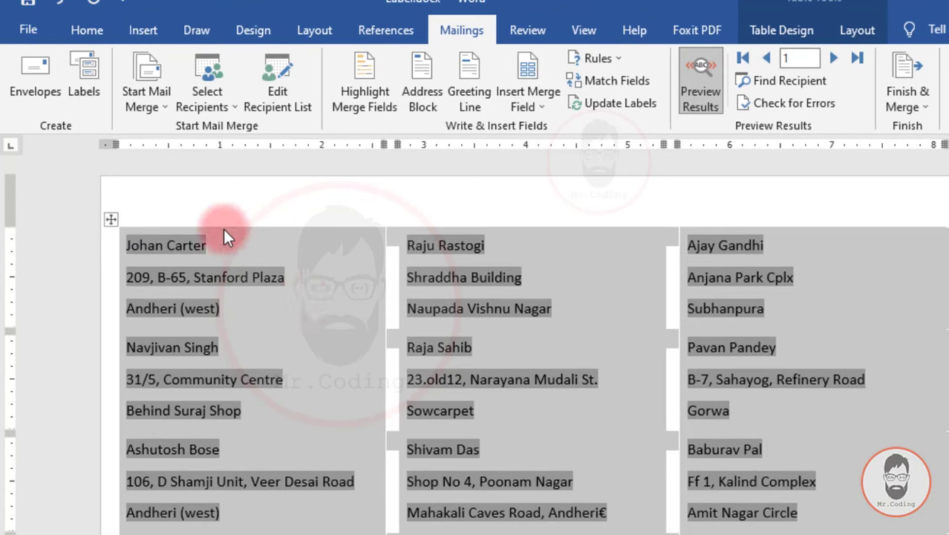
{"action": "left_click", "coordinate": [86, 32]}
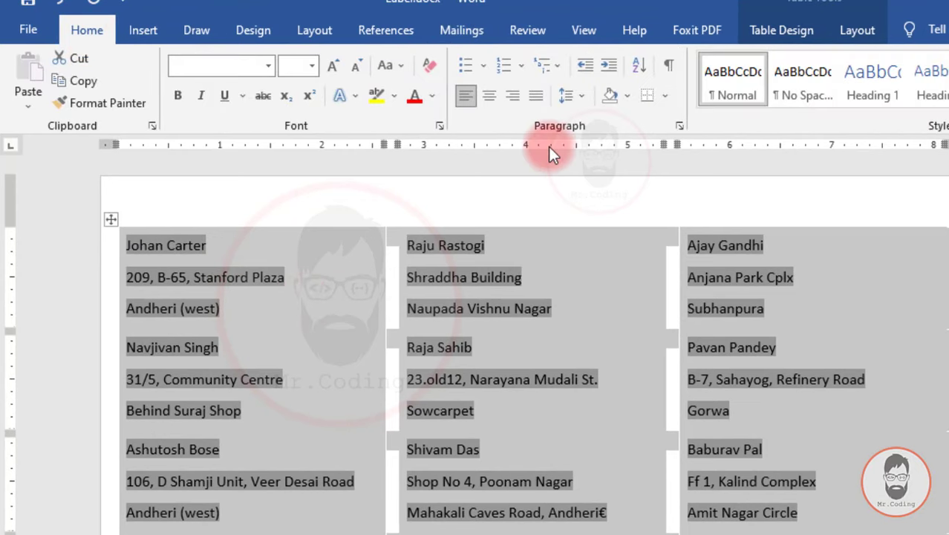
{"action": "left_click", "coordinate": [579, 92]}
{"action": "left_click", "coordinate": [580, 289]}
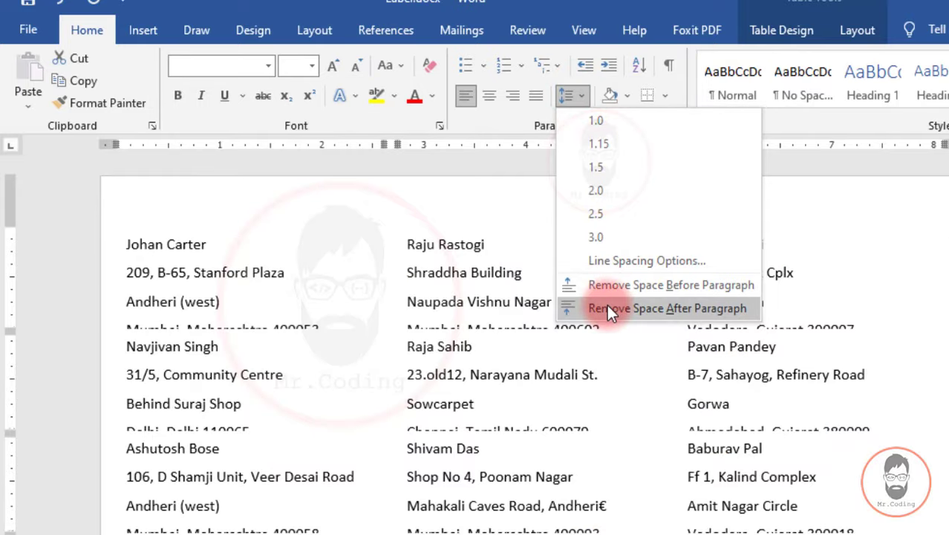
{"action": "left_click", "coordinate": [606, 304]}
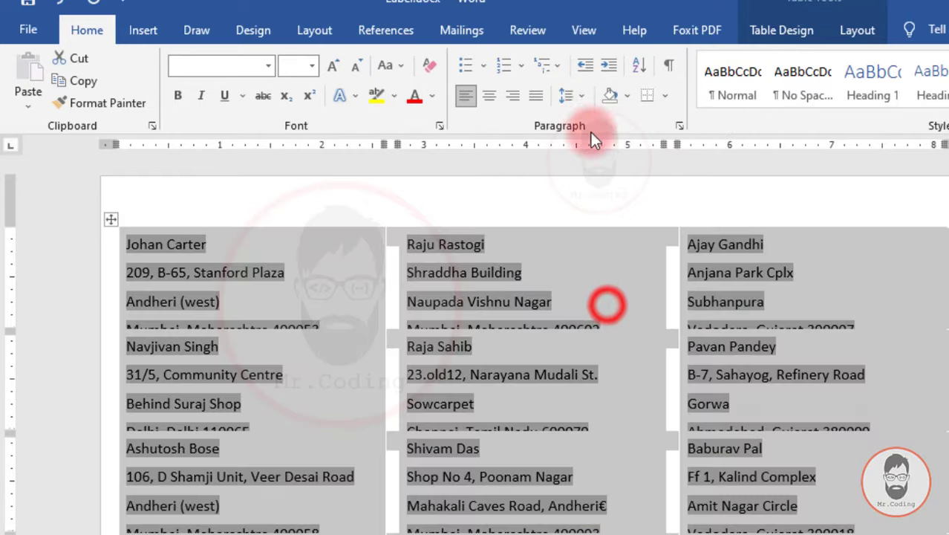
{"action": "left_click", "coordinate": [583, 91]}
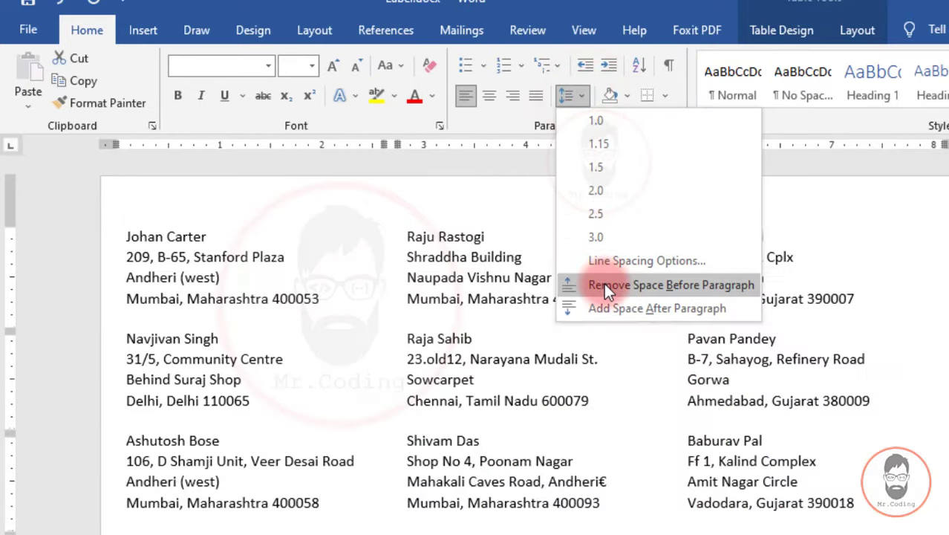
{"action": "left_click", "coordinate": [604, 285]}
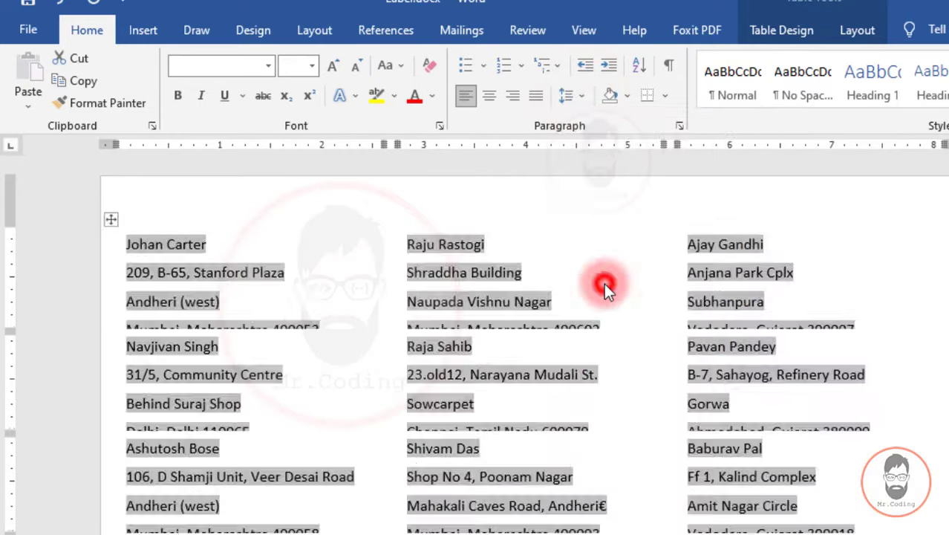
{"action": "left_click", "coordinate": [572, 102]}
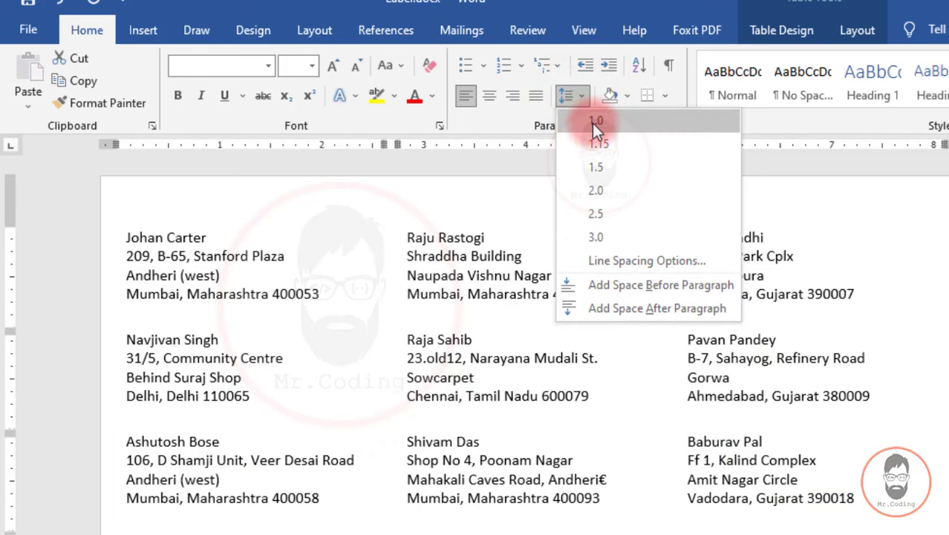
{"action": "left_click", "coordinate": [594, 122]}
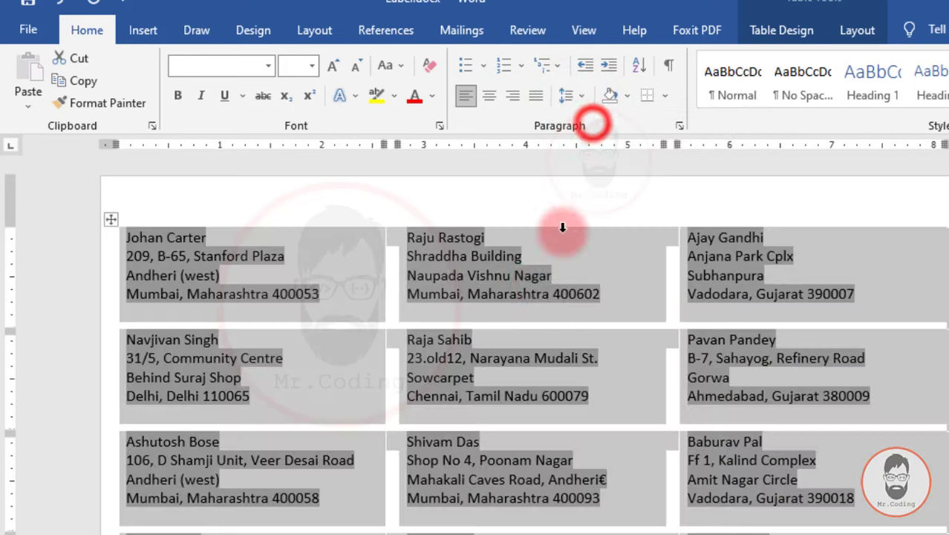
{"action": "left_click", "coordinate": [516, 294]}
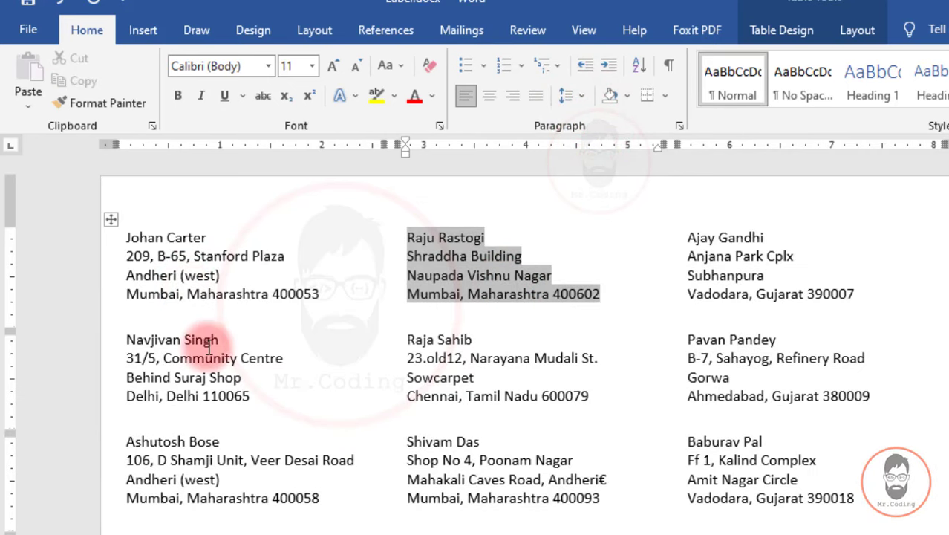
{"action": "scroll", "coordinate": [208, 347], "scroll_direction": "down", "scroll_amount": 2}
{"action": "scroll", "coordinate": [209, 346], "scroll_direction": "down", "scroll_amount": 4}
{"action": "scroll", "coordinate": [209, 347], "scroll_direction": "down", "scroll_amount": 3}
{"action": "scroll", "coordinate": [209, 346], "scroll_direction": "down", "scroll_amount": 3}
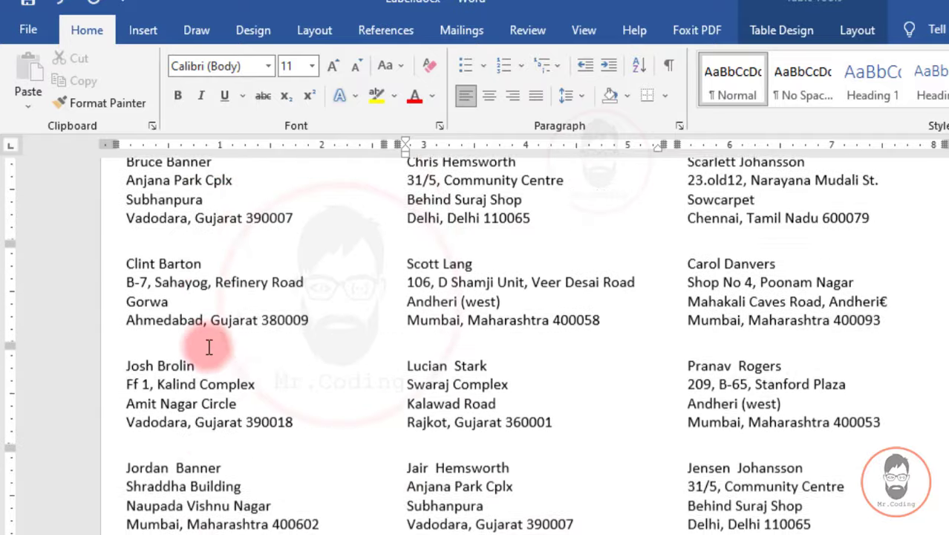
{"action": "scroll", "coordinate": [208, 347], "scroll_direction": "down", "scroll_amount": 3}
{"action": "scroll", "coordinate": [209, 347], "scroll_direction": "down", "scroll_amount": 1}
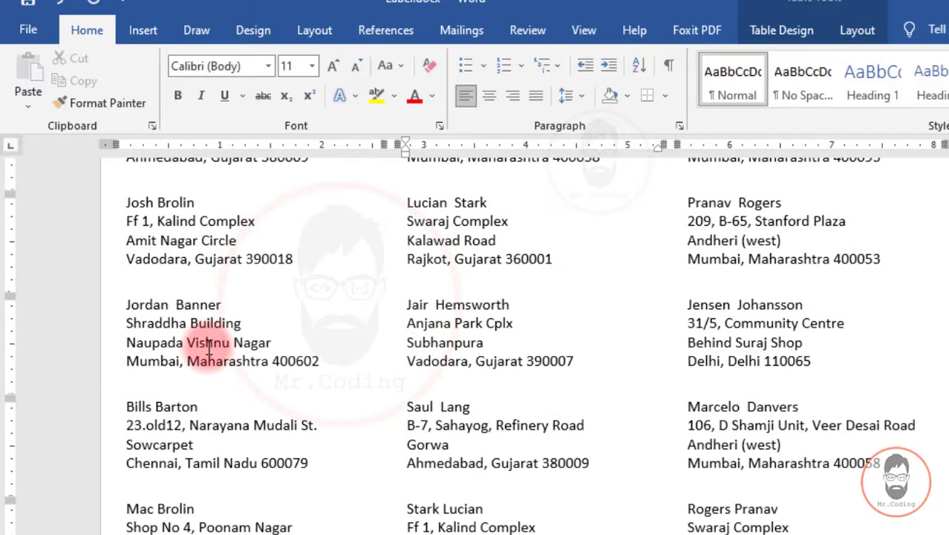
{"action": "scroll", "coordinate": [209, 347], "scroll_direction": "up", "scroll_amount": 1}
{"action": "scroll", "coordinate": [209, 347], "scroll_direction": "up", "scroll_amount": 15}
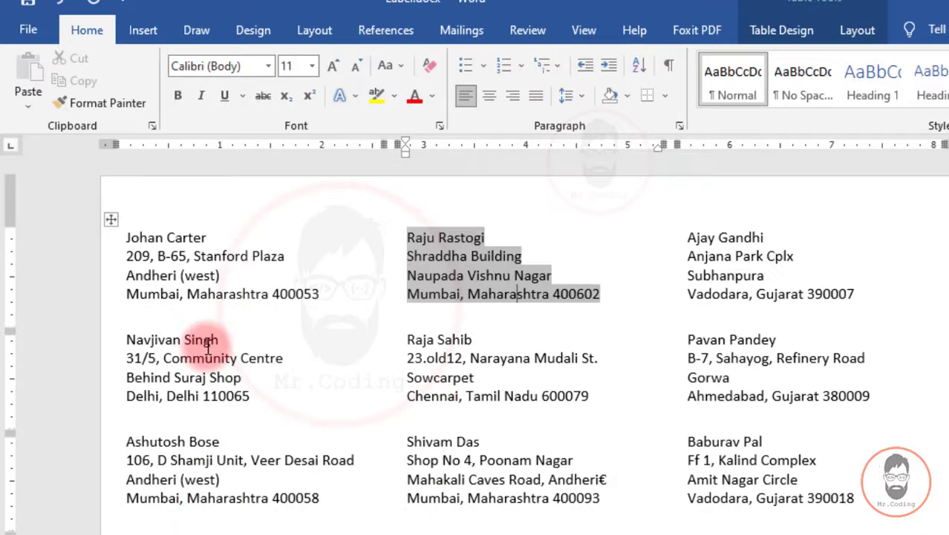